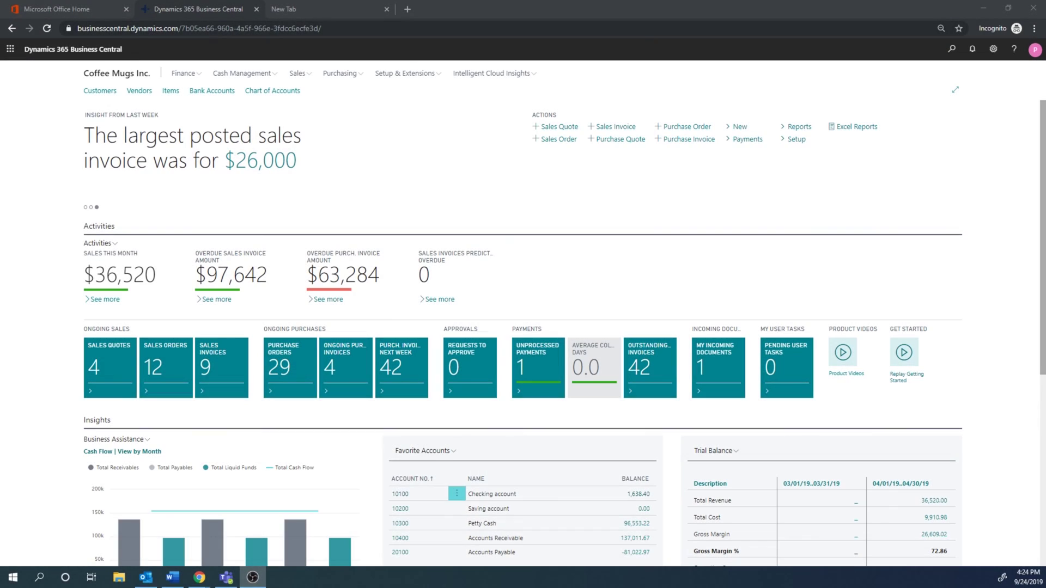
Check the Use Put-away Worksheet setting on the NORTH location card, then leave Locations
click(951, 50)
text(location)
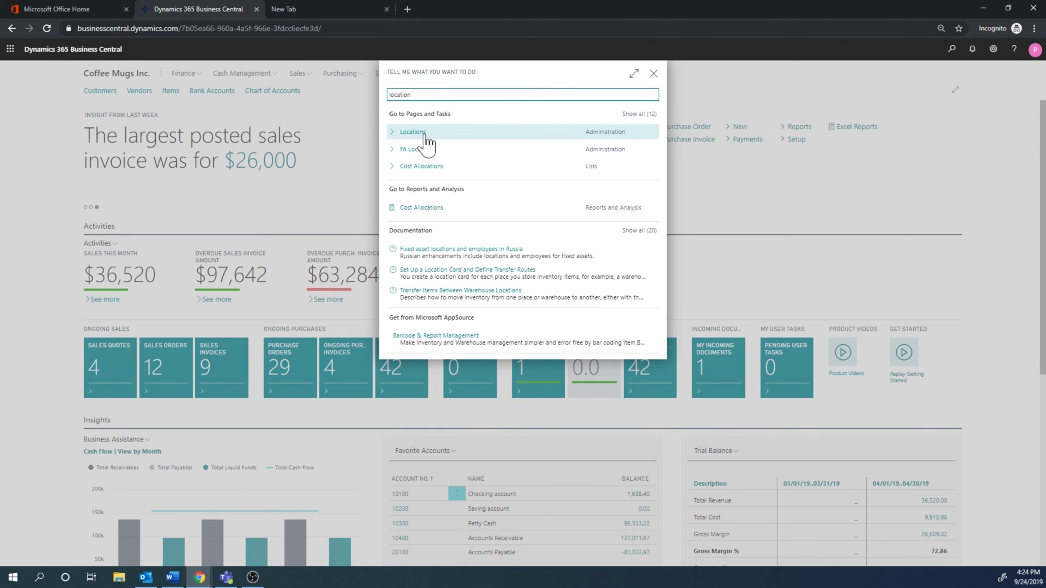
click(413, 132)
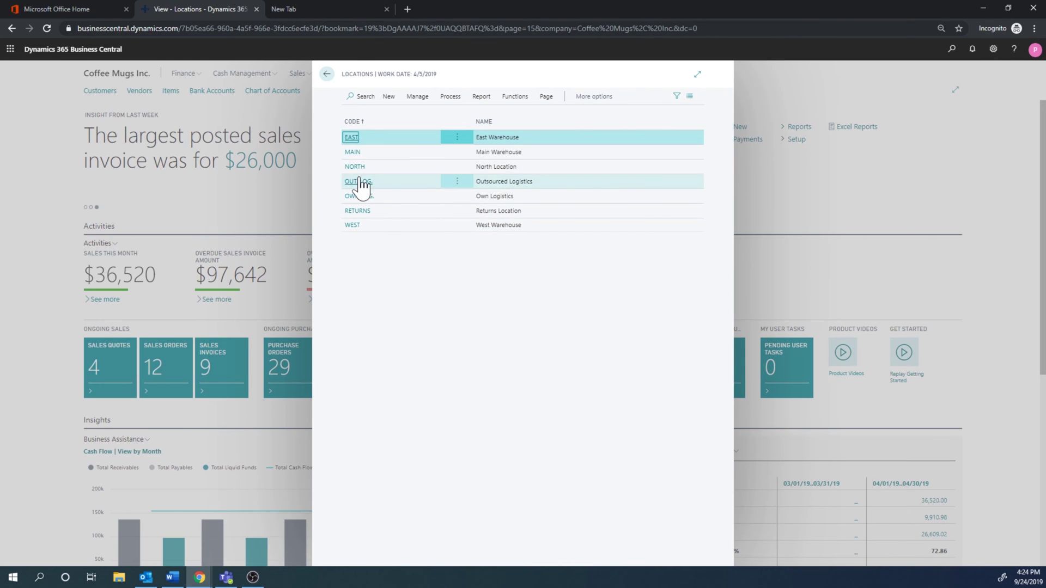
click(353, 166)
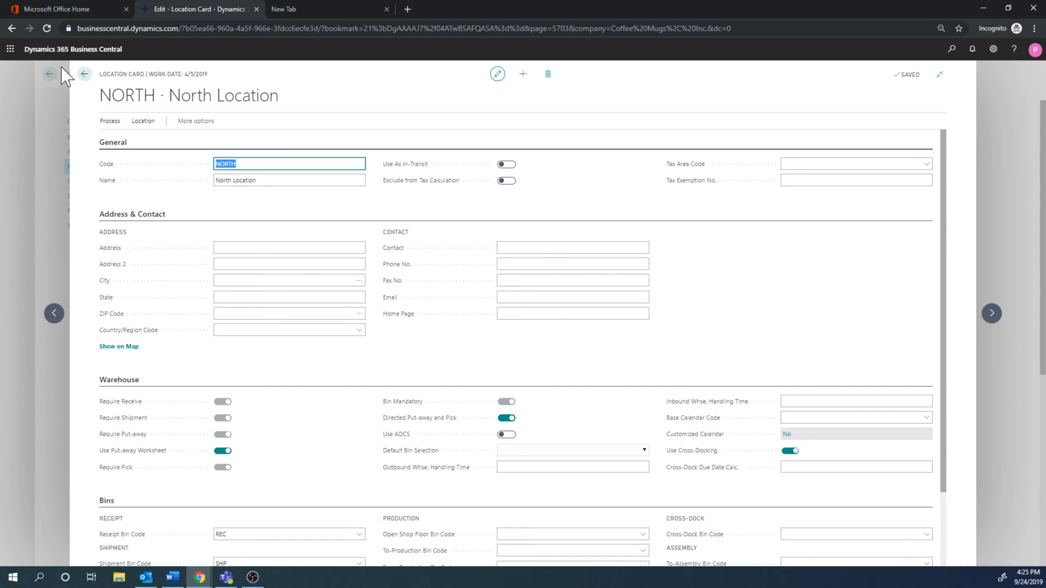
click(85, 74)
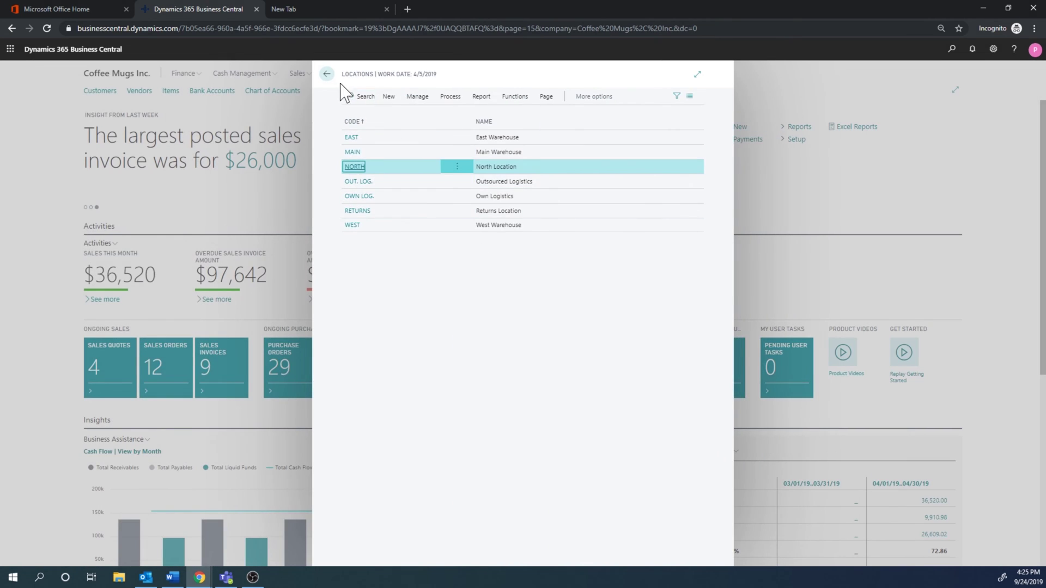
click(327, 73)
Open the Put-away Worksheets page and run Get Warehouse Documents
key(alt+q)
text(put-away work)
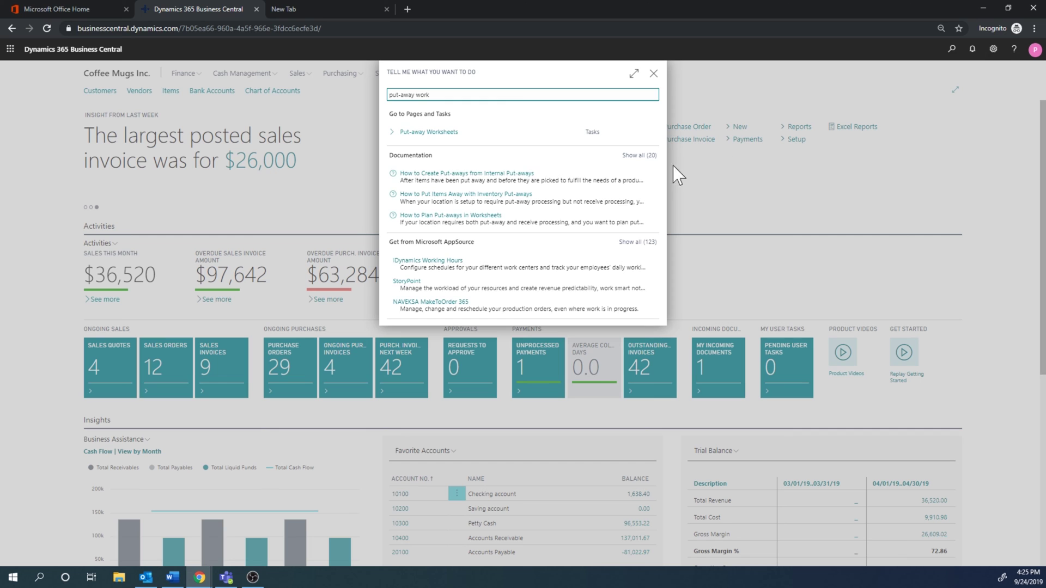
click(429, 131)
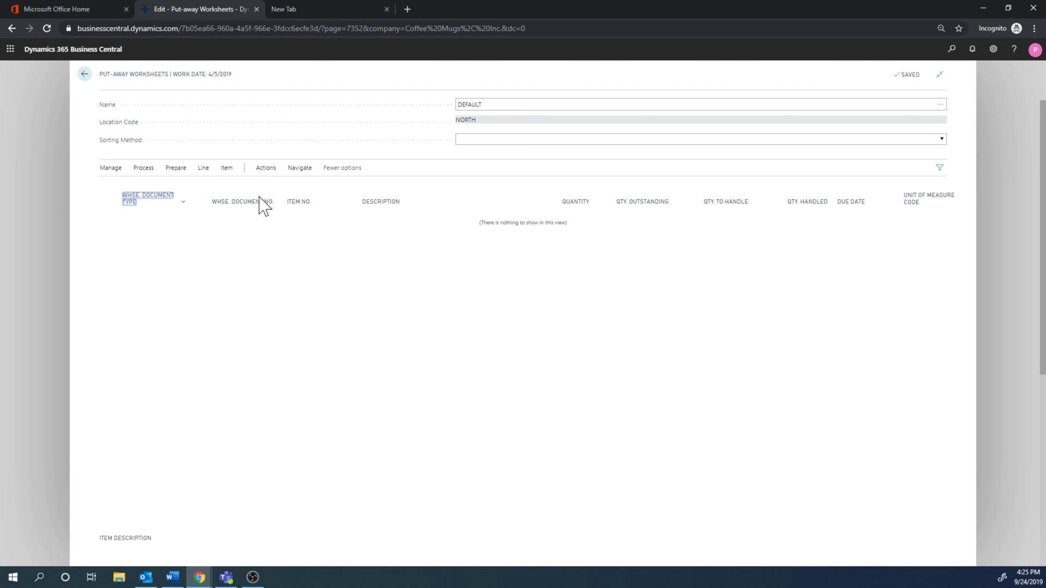
click(299, 167)
click(266, 167)
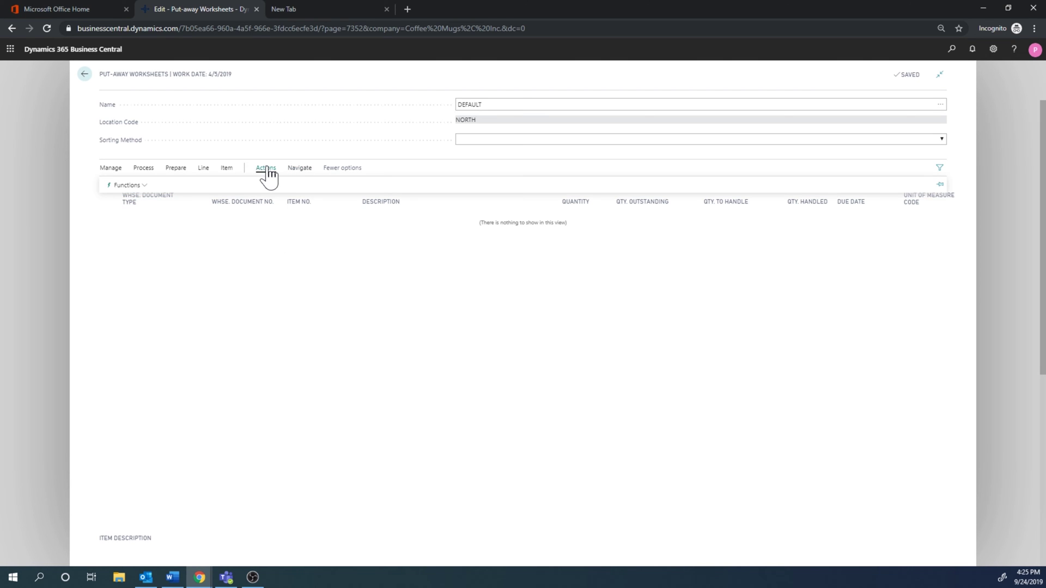
click(121, 185)
click(155, 202)
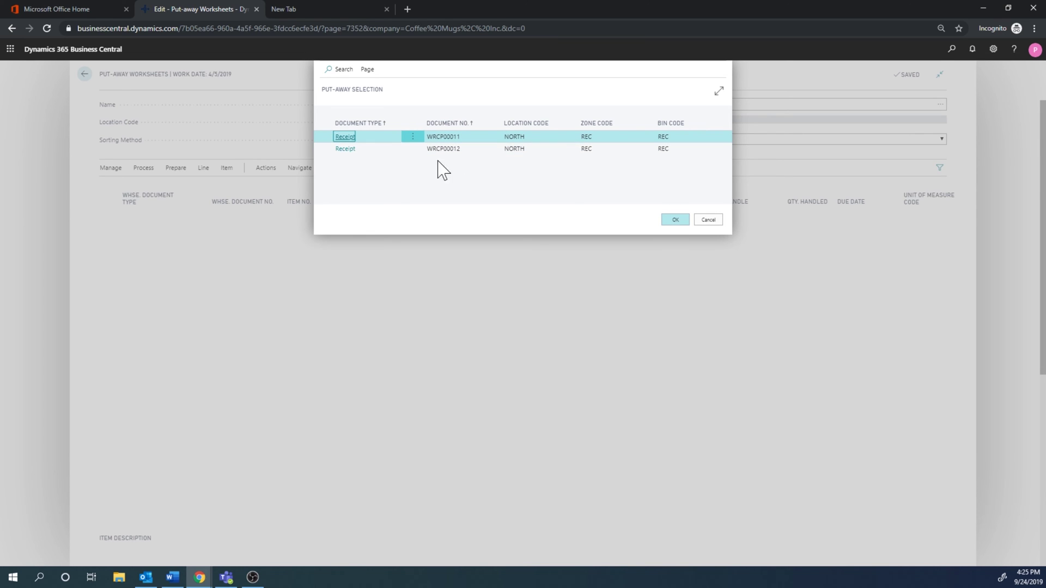
Select receipts WRCP00011 and WRCP00012 and load them into the worksheet
click(412, 137)
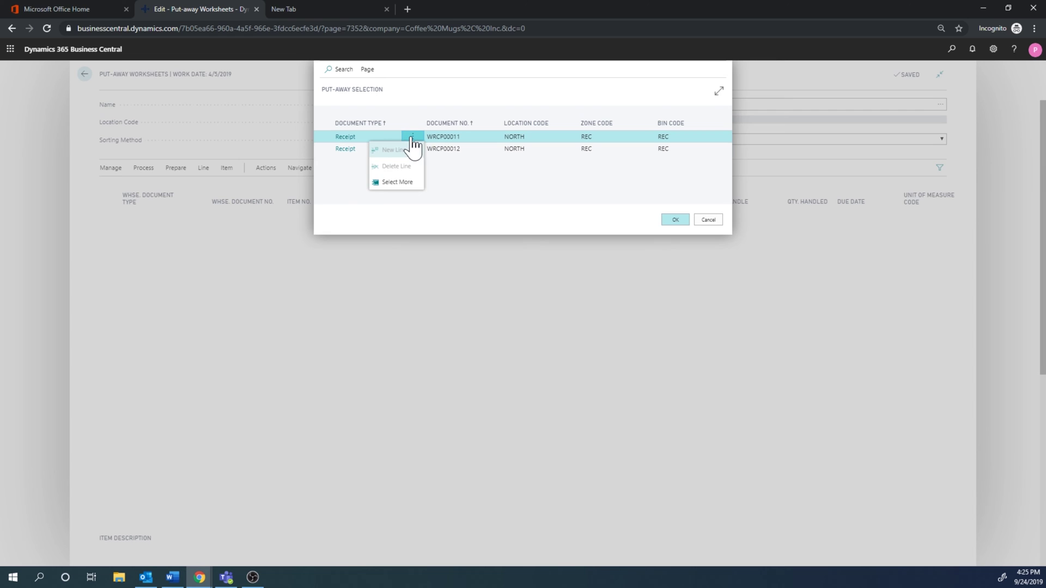
click(397, 181)
click(333, 148)
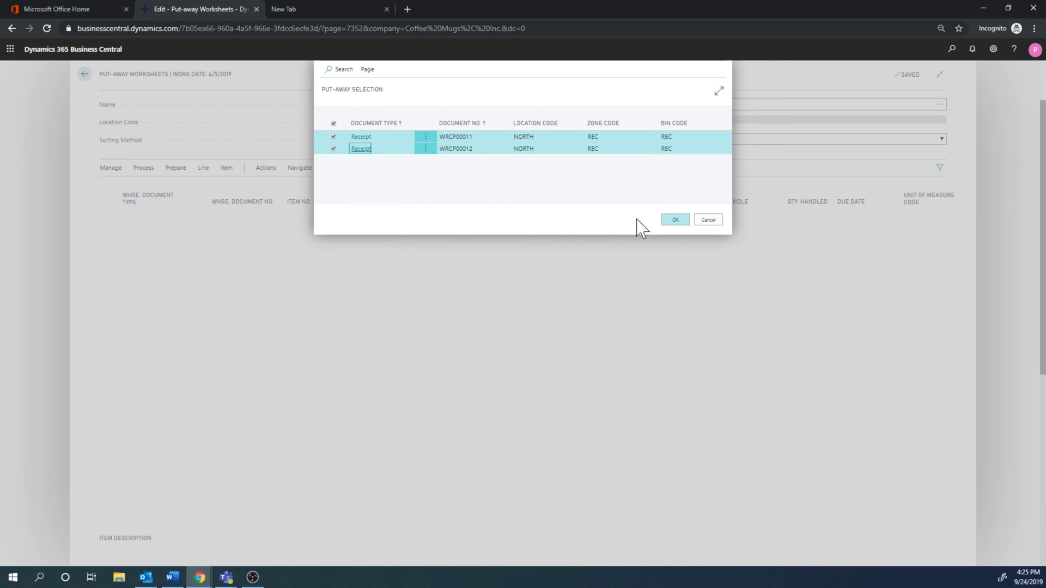
click(676, 219)
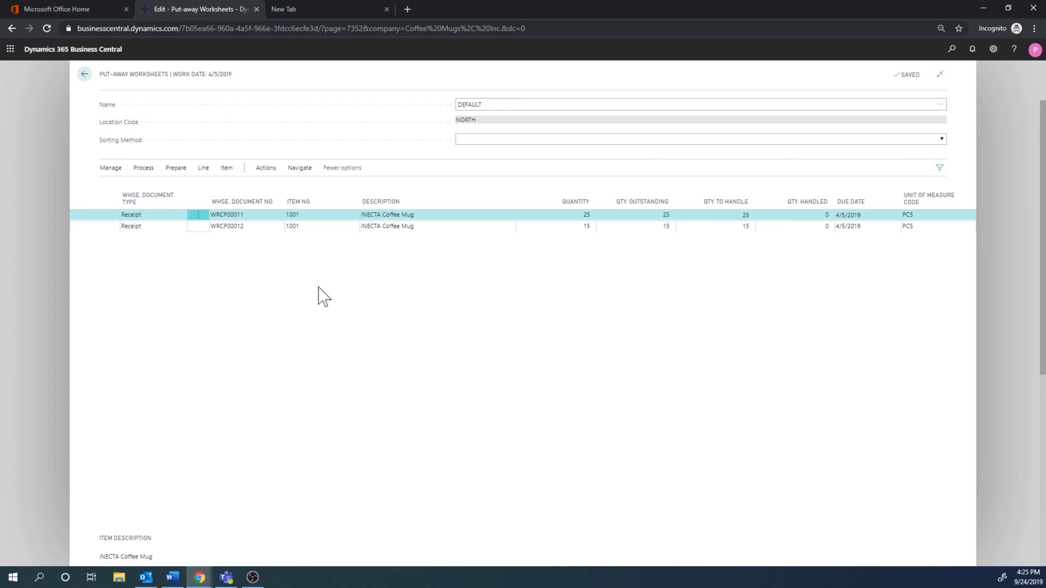
Create put-away WHP00012 from both worksheet lines with Sorting Method set to Item
click(265, 167)
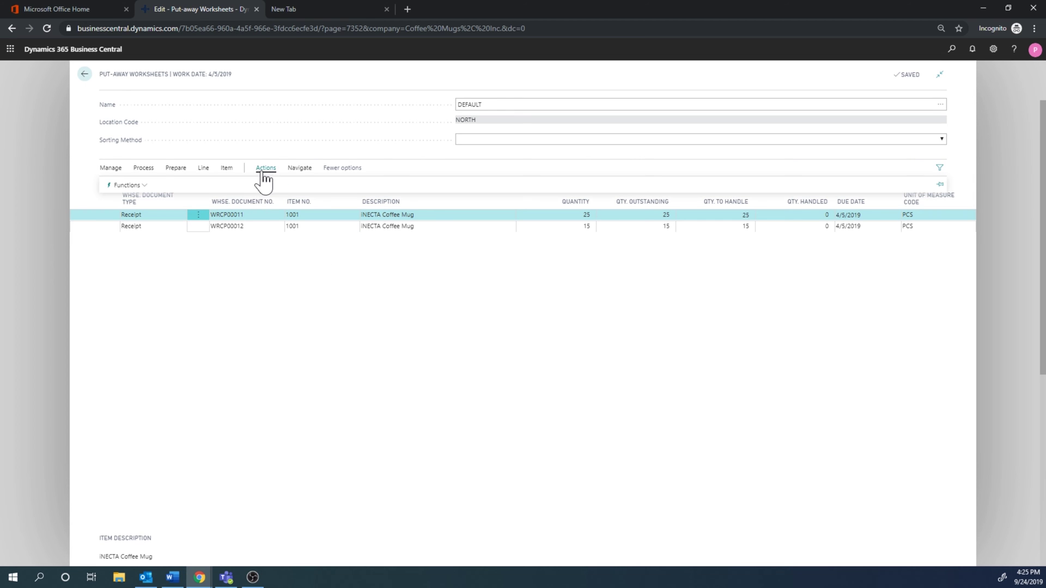
click(141, 187)
click(159, 250)
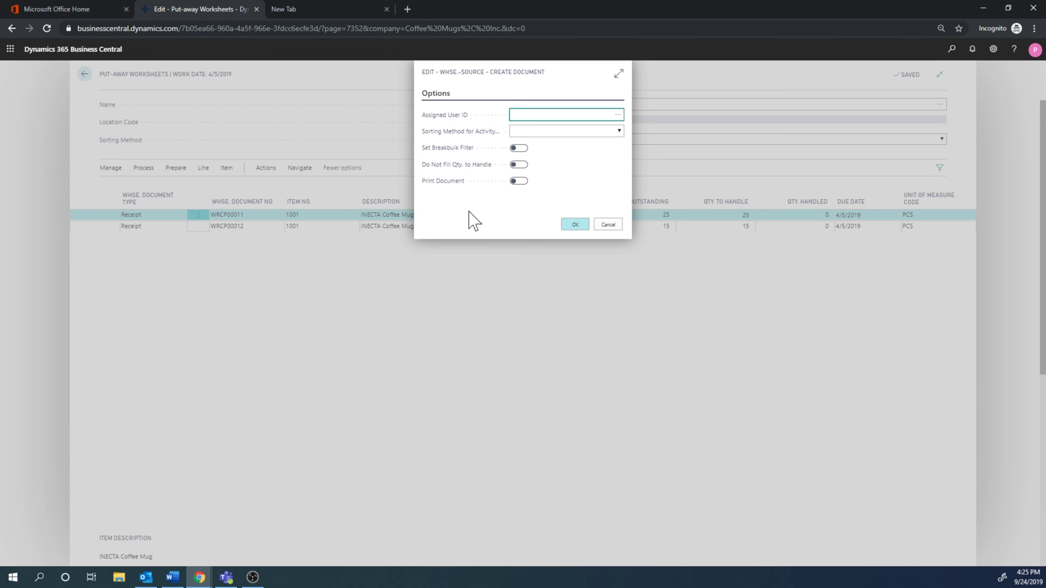
click(618, 131)
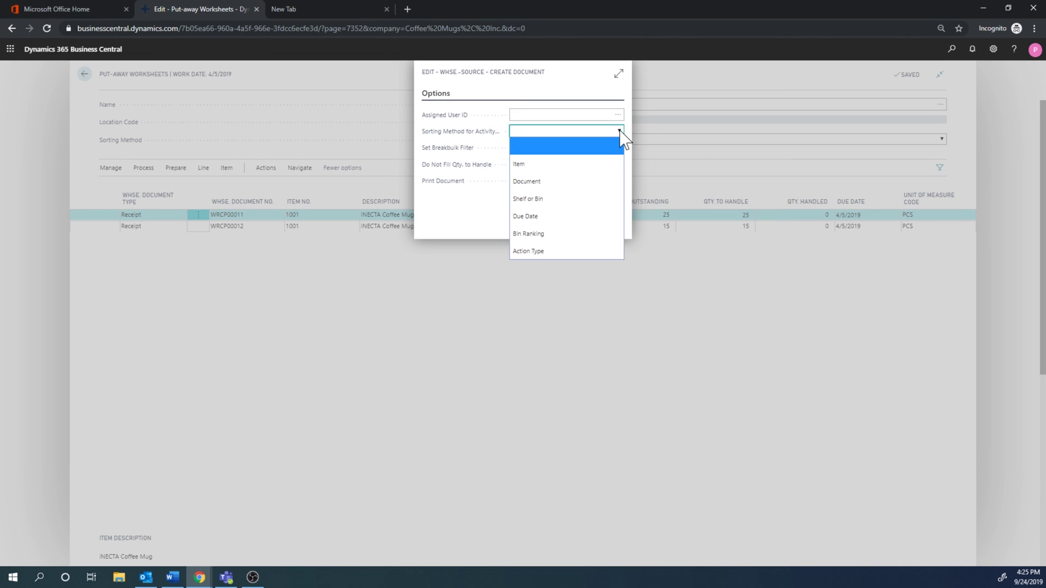
click(576, 164)
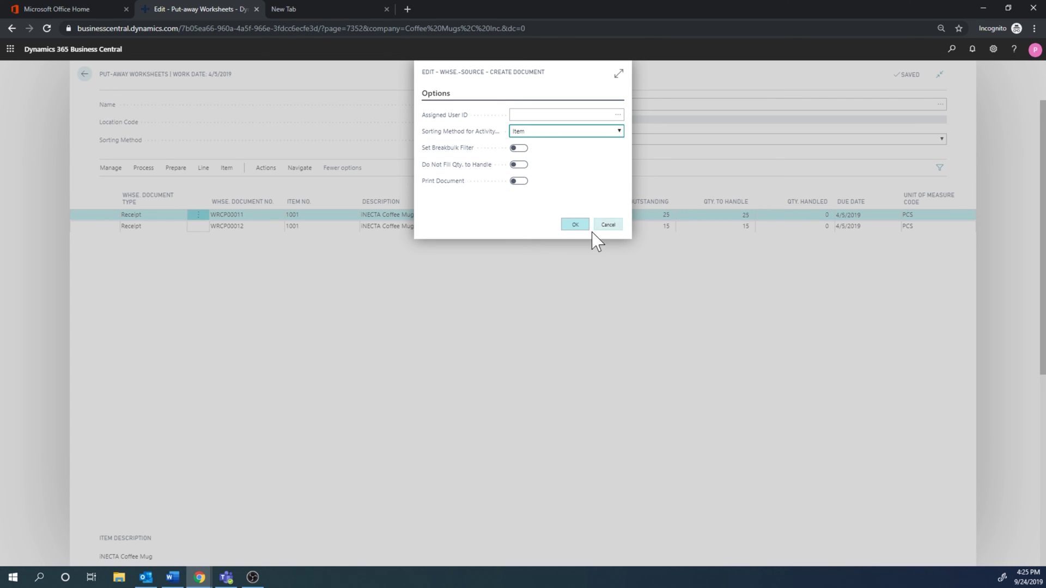
click(574, 225)
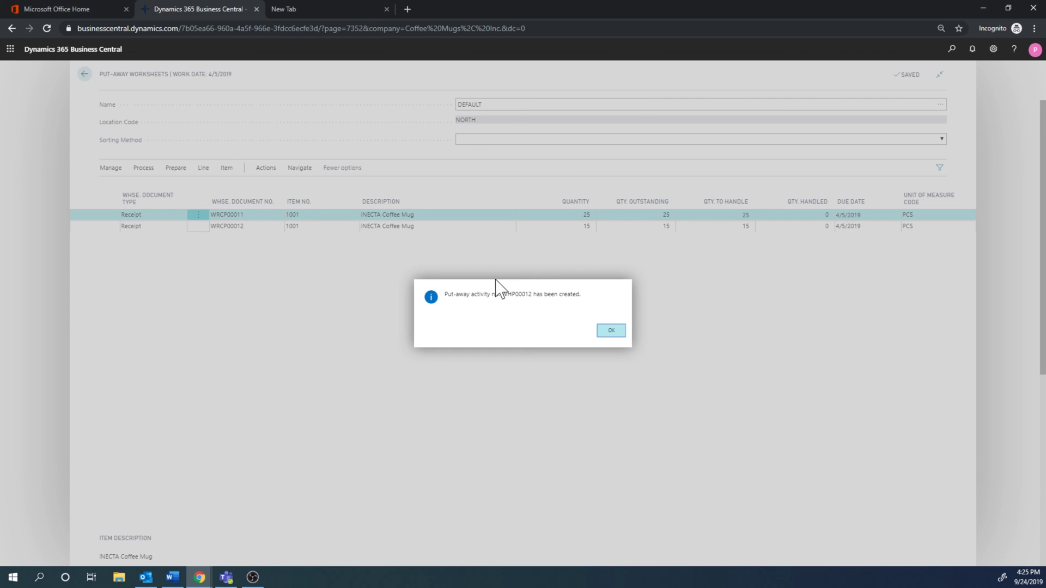
click(610, 331)
click(951, 49)
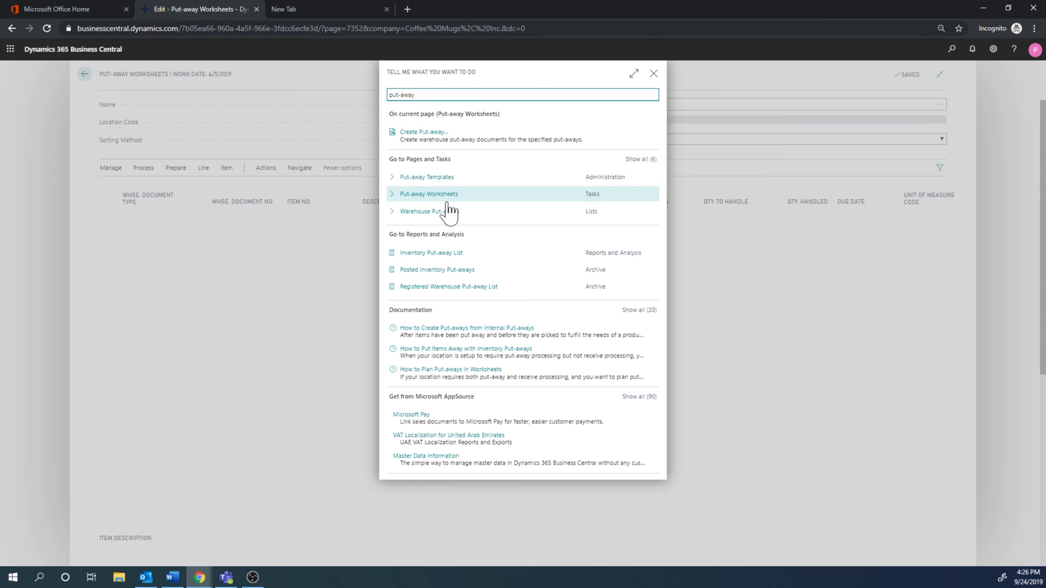
Open put-away WHP00012 for editing from the Warehouse Put-aways list
click(447, 214)
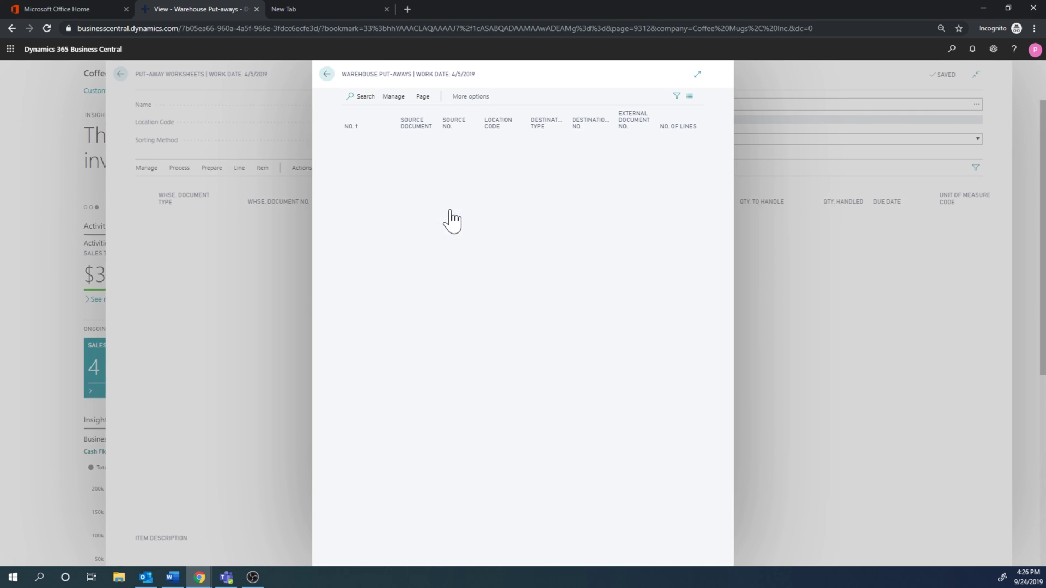
click(393, 96)
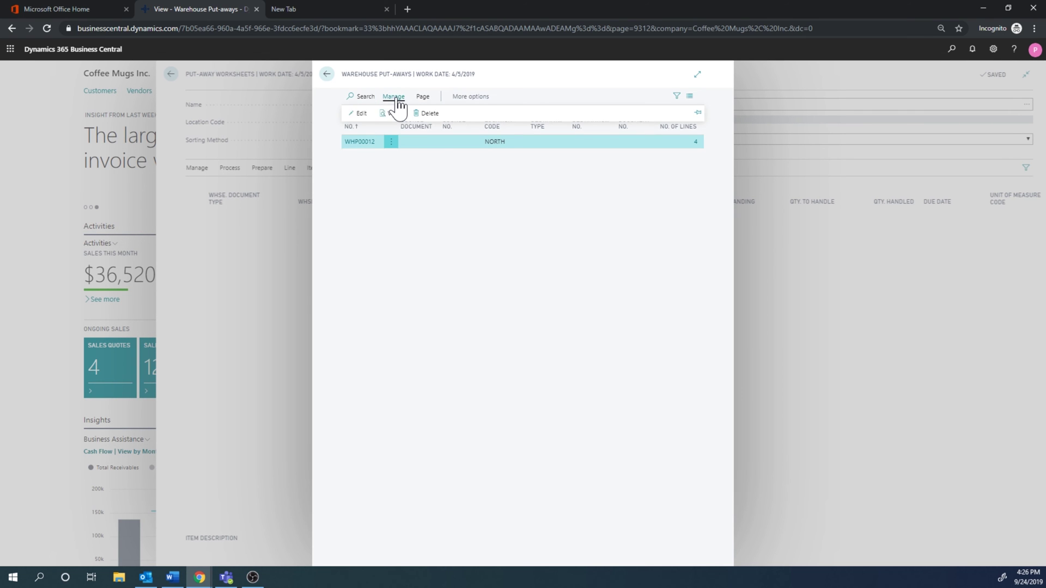
click(363, 115)
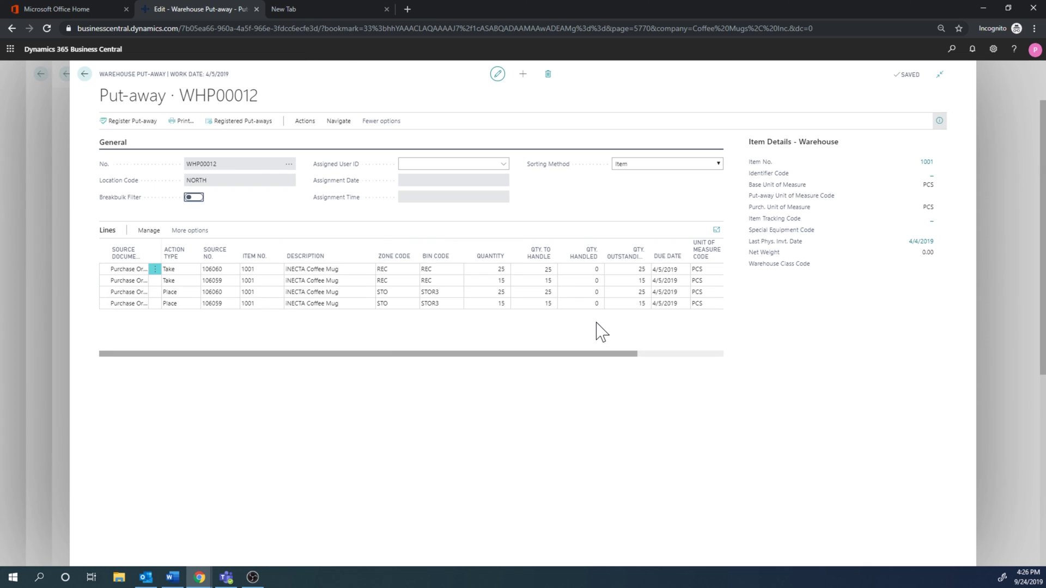